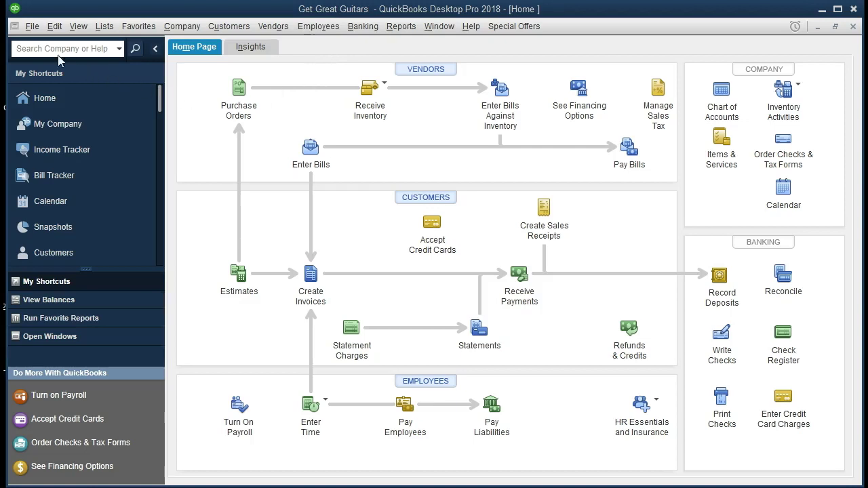
Step: Switch the left icon bar to the Open Window List instead of shortcuts
click(32, 28)
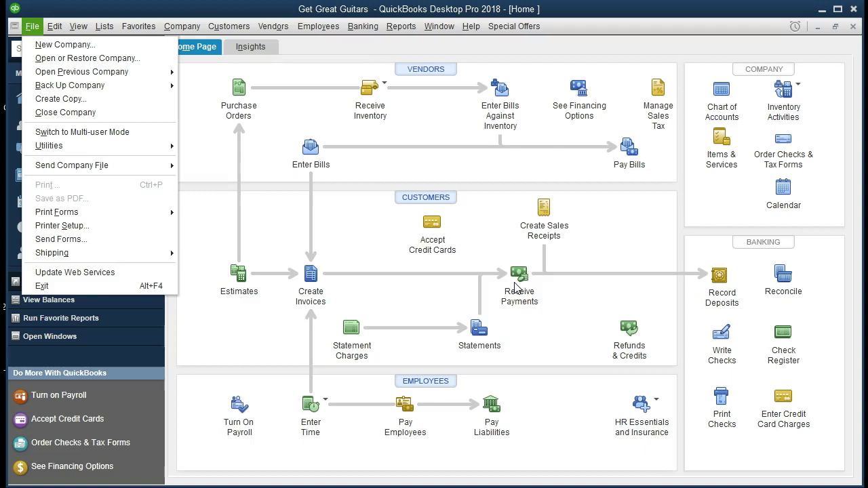
click(414, 292)
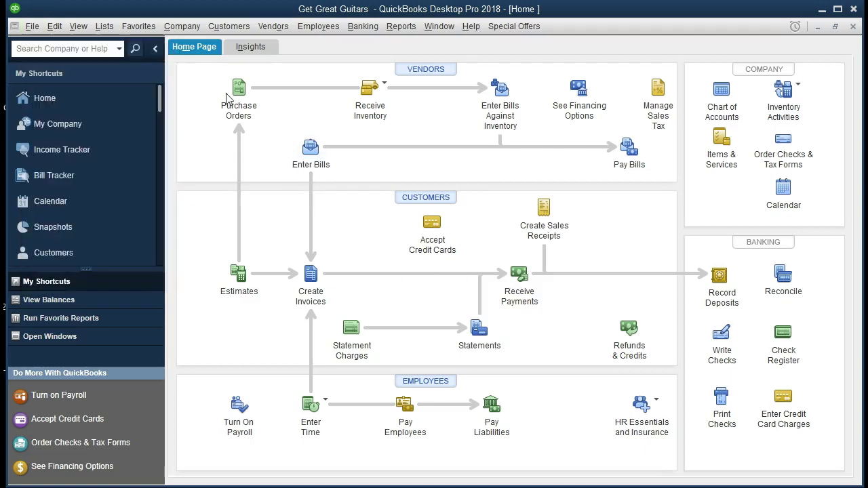
click(185, 31)
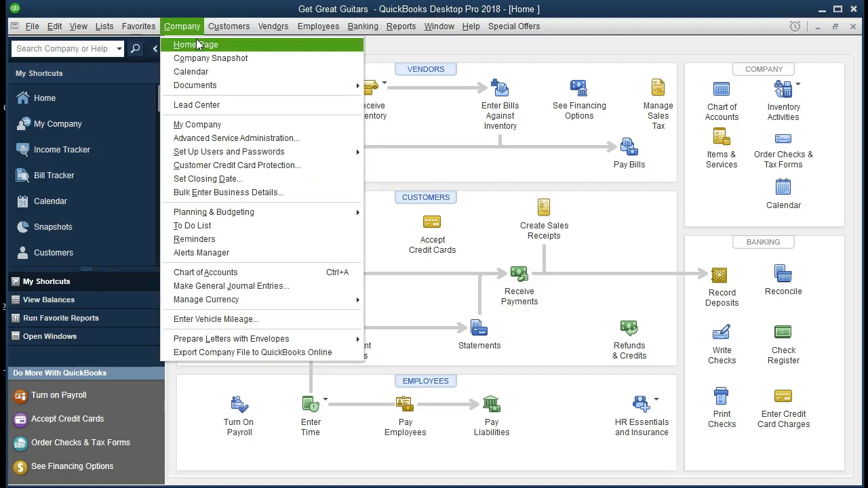
mouse_move(80, 30)
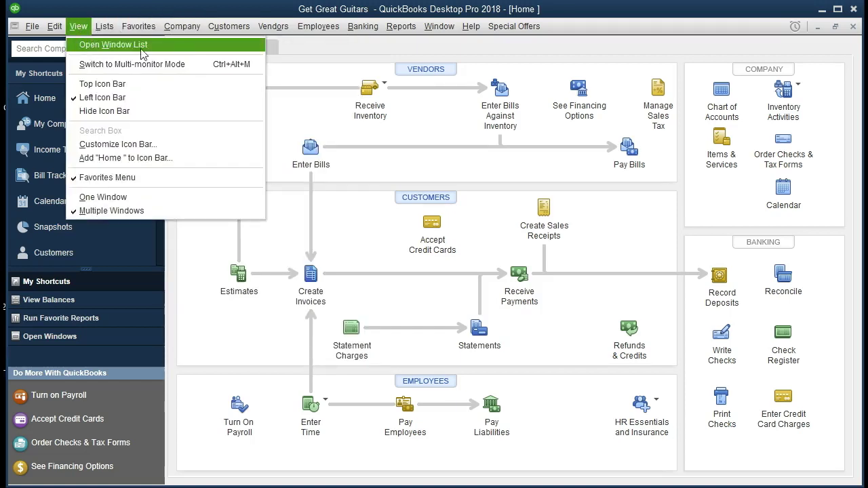
click(181, 48)
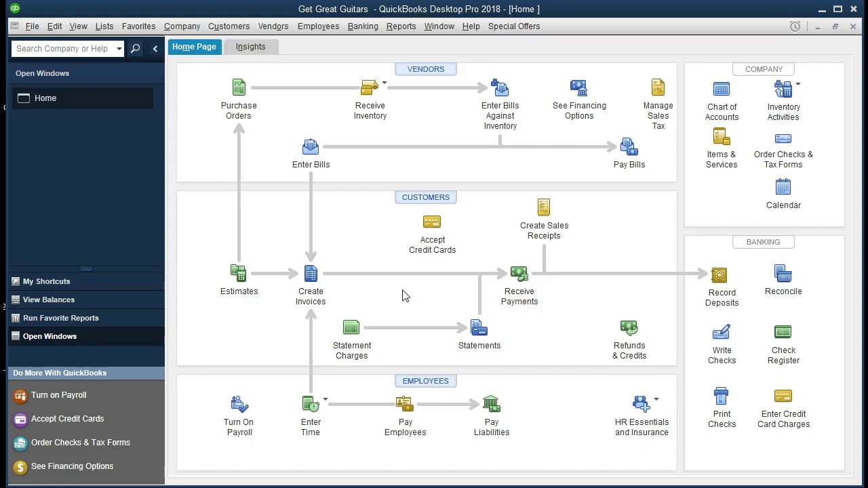
Step: Start a Receive Payments entry with Anderson Guitars as the paying customer
click(520, 273)
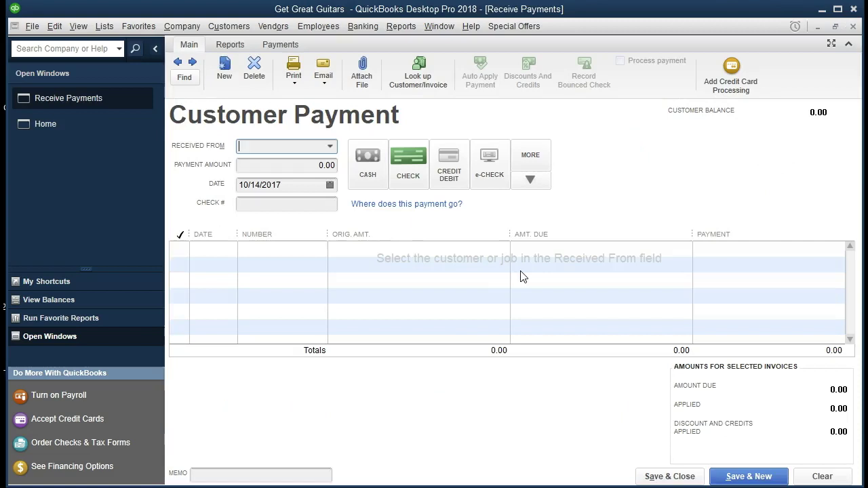
click(330, 146)
click(330, 148)
click(331, 147)
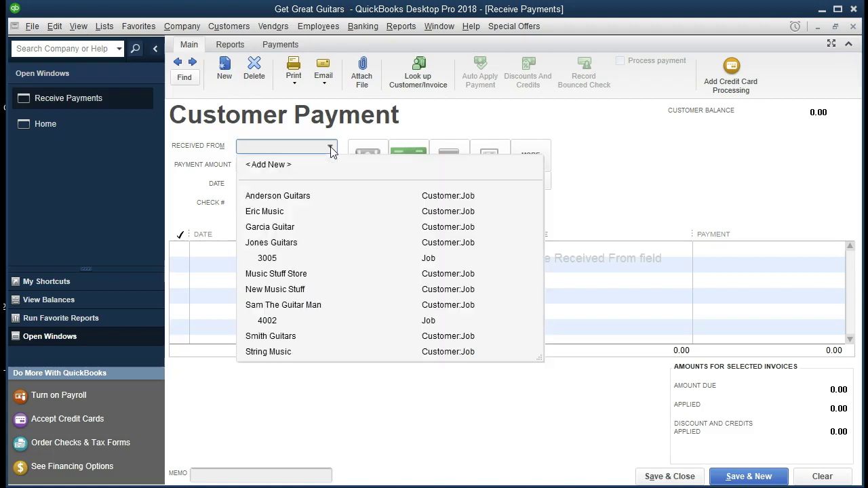
text(Anderson Guitars)
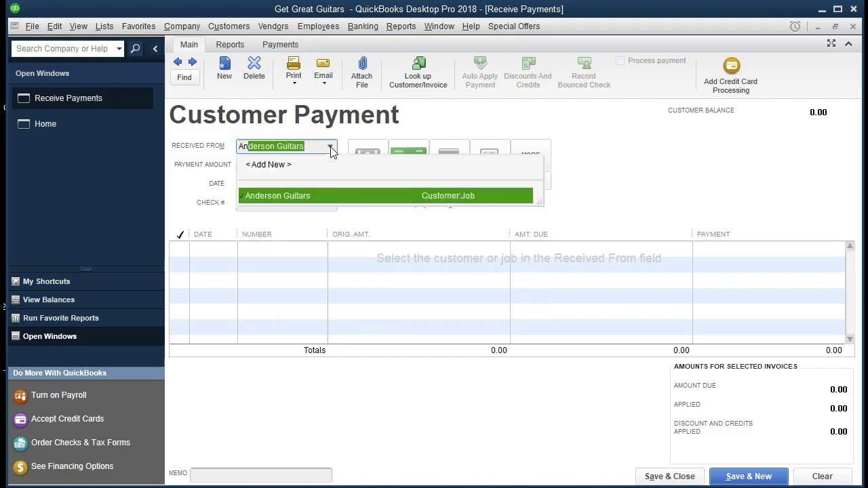
key(Tab)
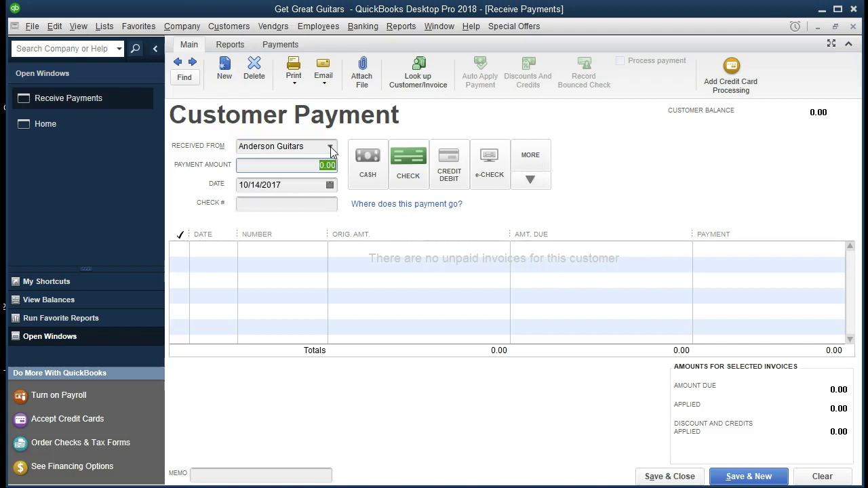
Step: Enter a 250.00 check payment dated 02/16/2021, check number 5243
text(250)
key(Tab)
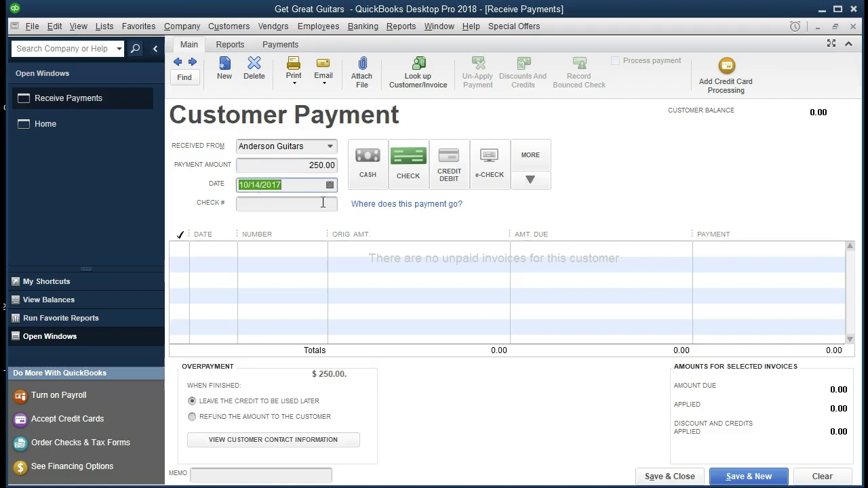
text(0216)
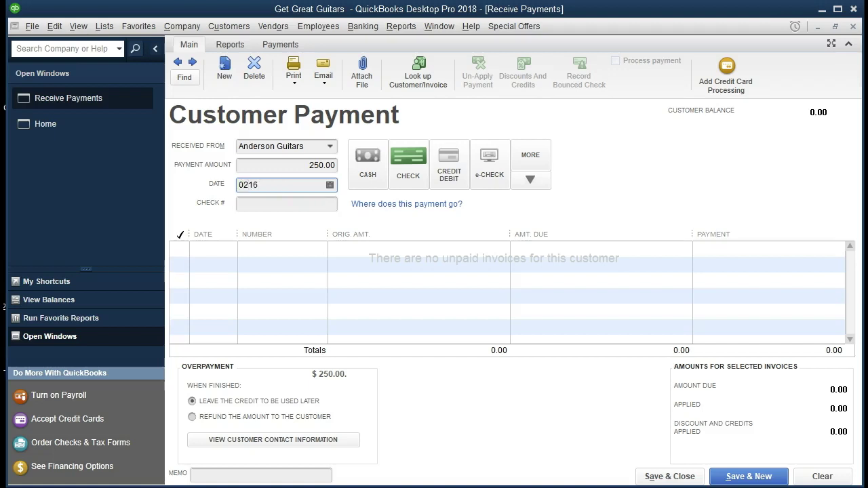
text(21)
click(323, 203)
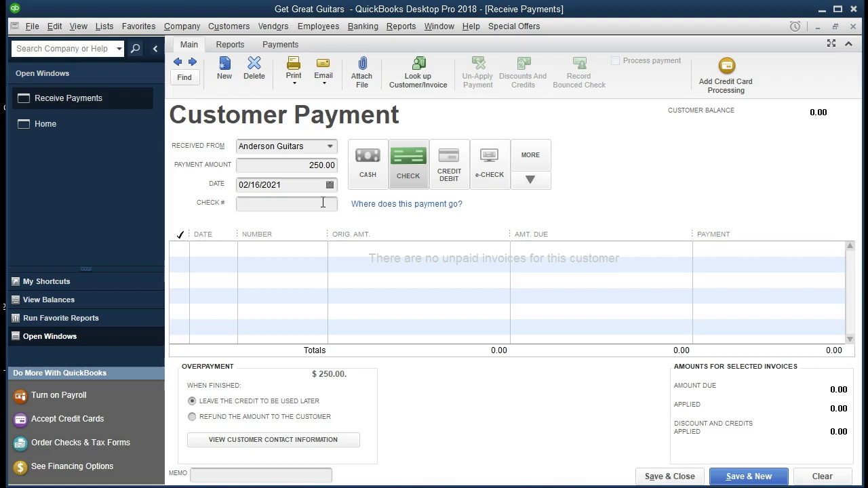
click(323, 203)
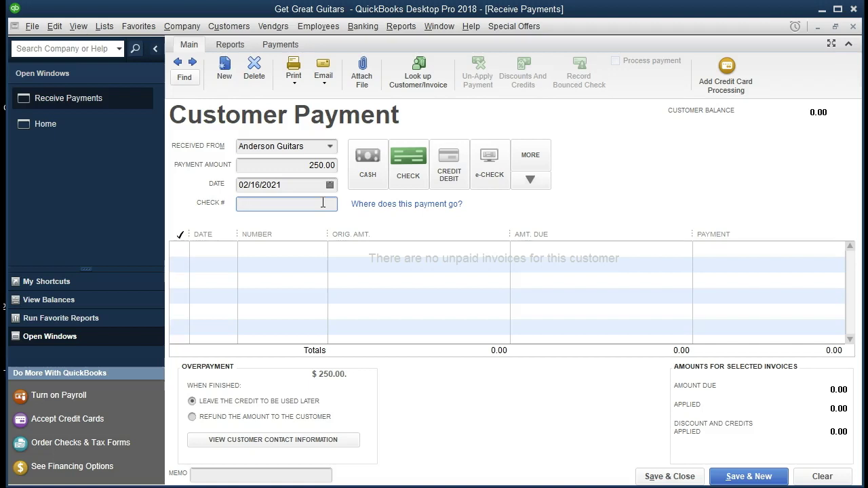
text(5243)
click(416, 340)
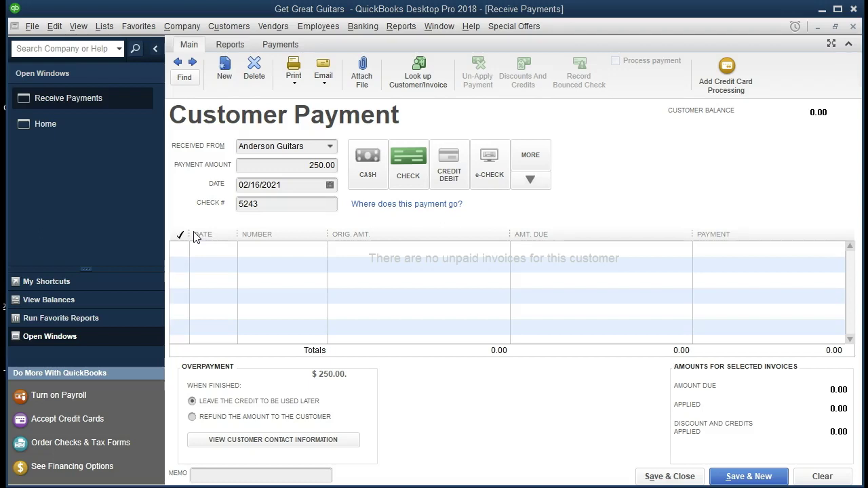
Step: Save the $250 payment, leaving the overpayment as a credit on Anderson Guitars' account
click(663, 477)
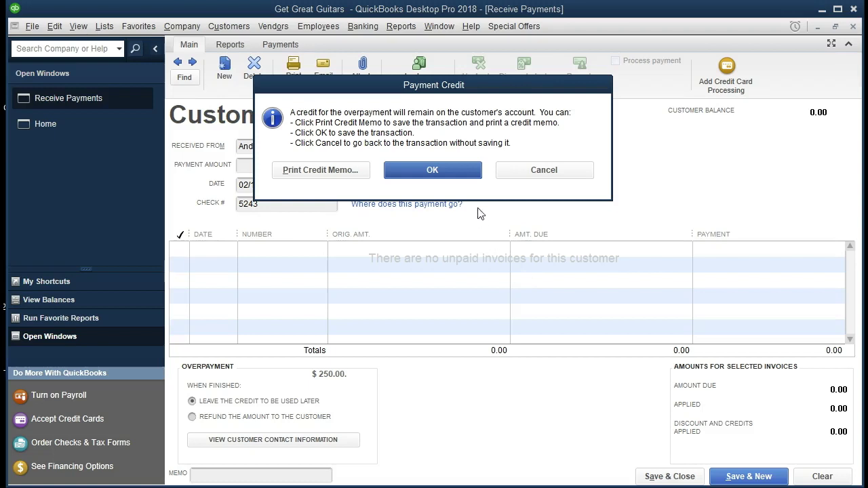
click(460, 178)
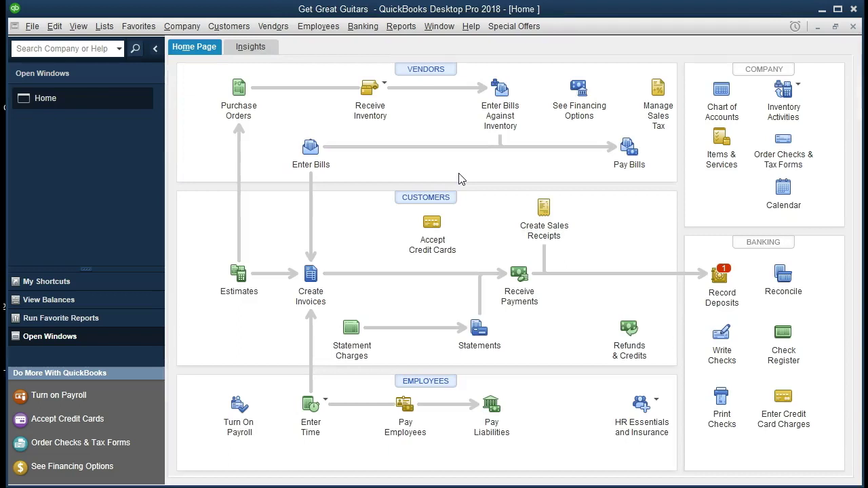
click(401, 26)
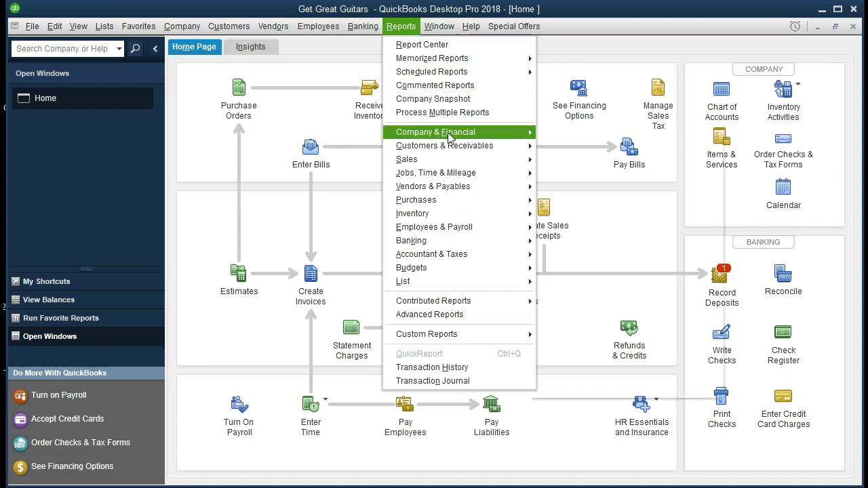
mouse_move(472, 136)
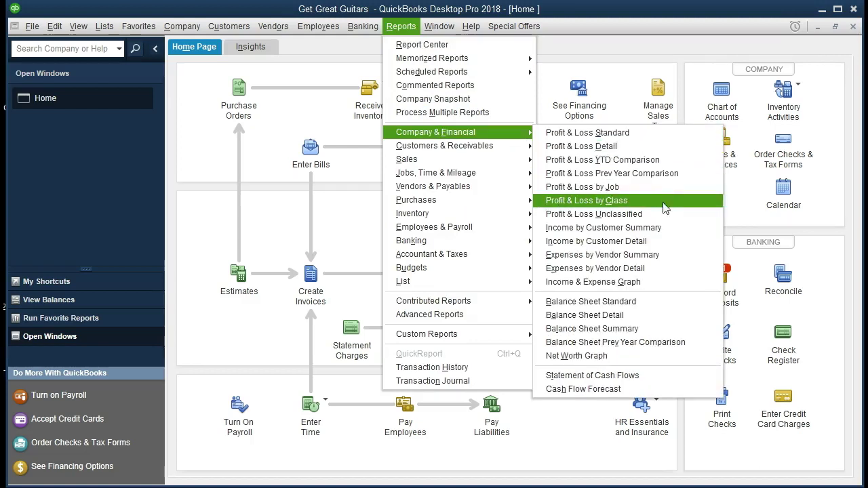
Step: Open the Balance Sheet and set its date range to 01/01/2021 through 12/31/2021
click(669, 309)
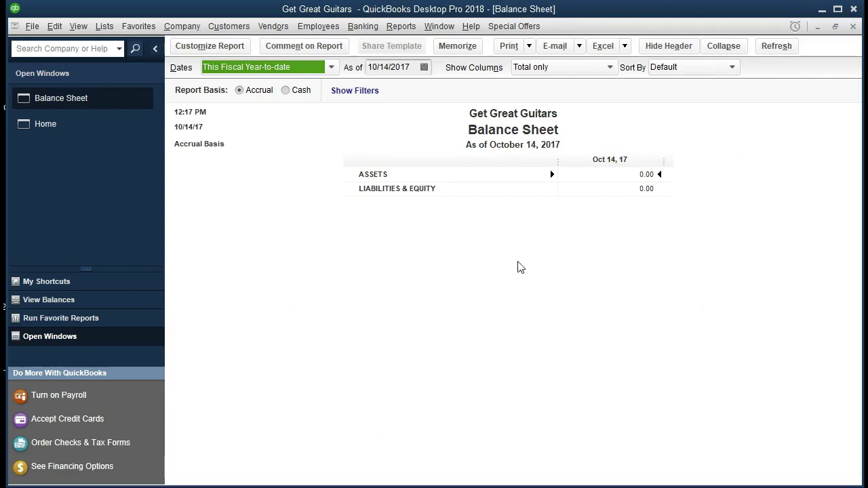
click(210, 46)
key(Tab)
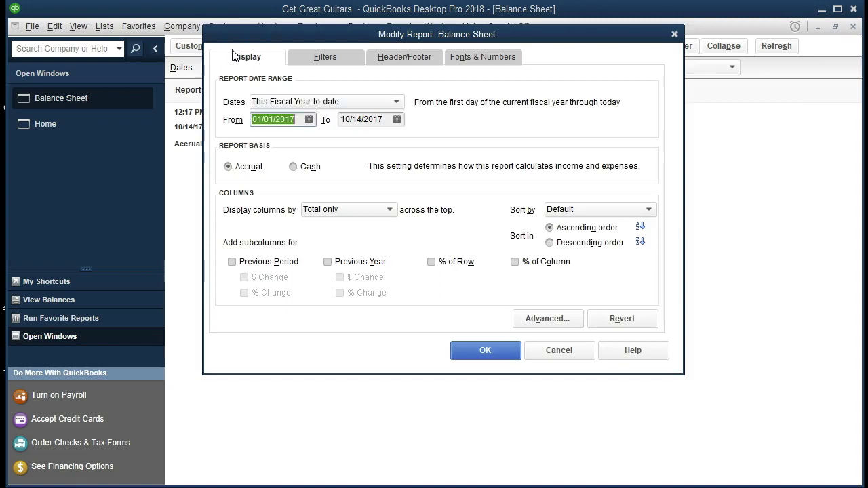
text(01/01/2021)
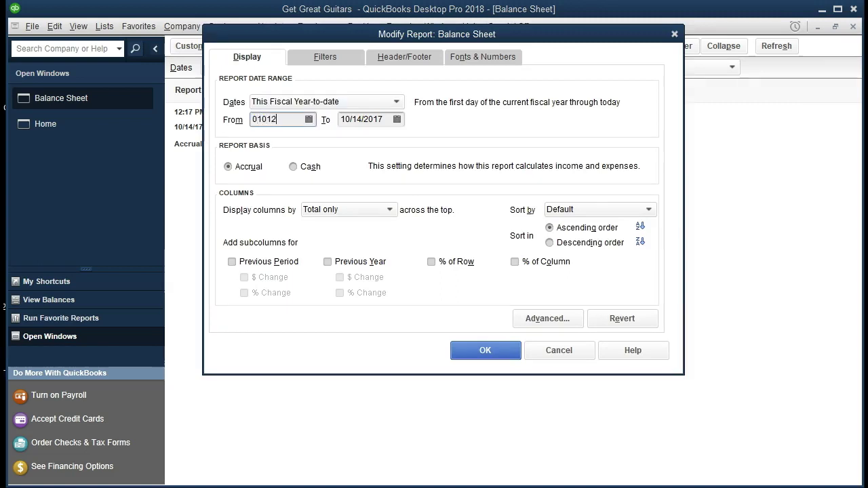
key(Tab)
text(123121)
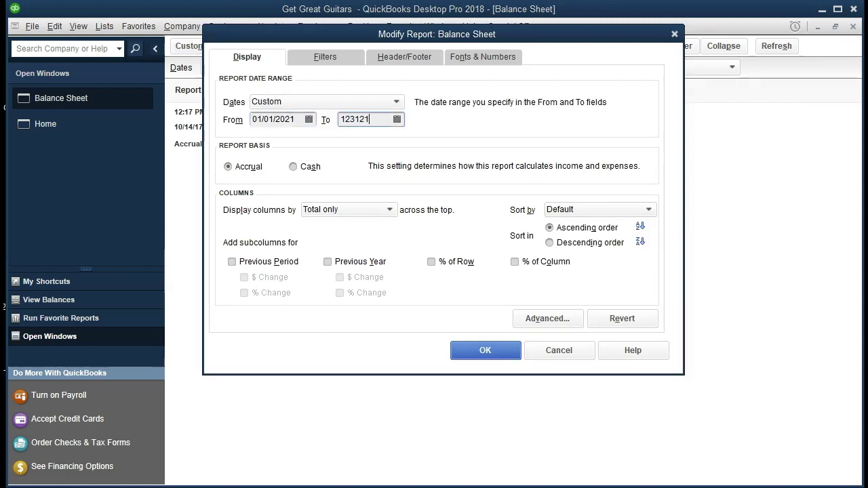
key(Tab)
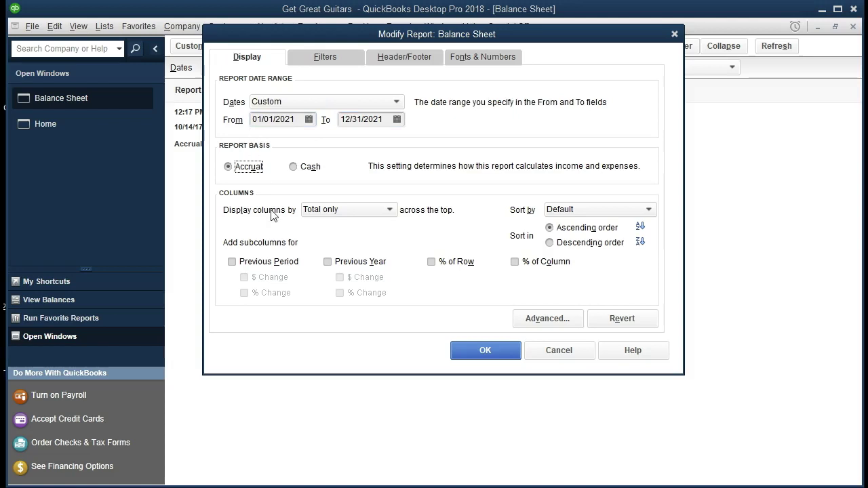
click(491, 354)
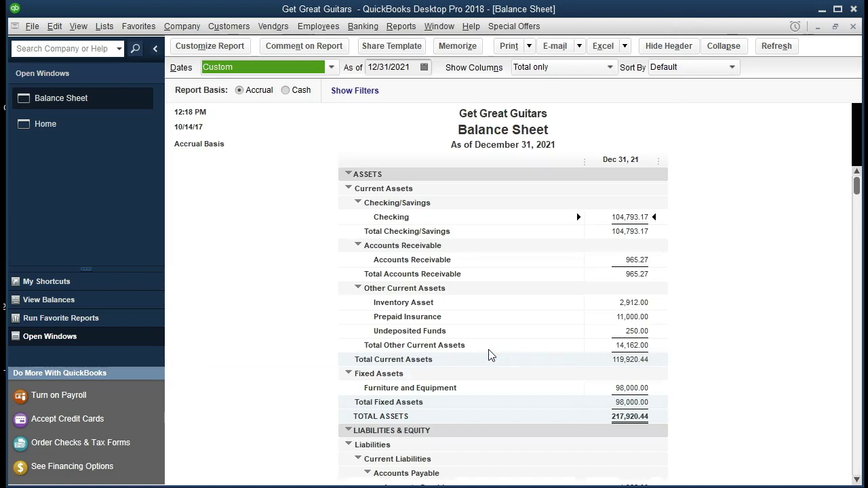
click(489, 331)
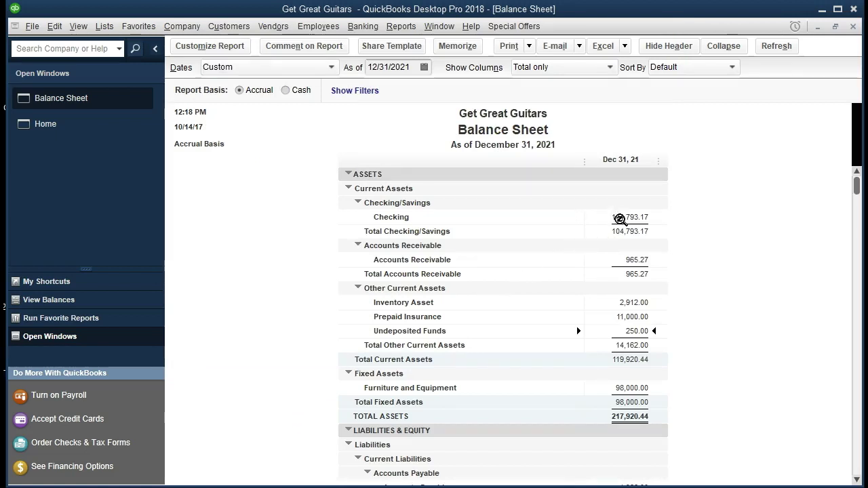
click(619, 214)
click(597, 330)
double_click(607, 335)
scroll(607, 335, down, 1)
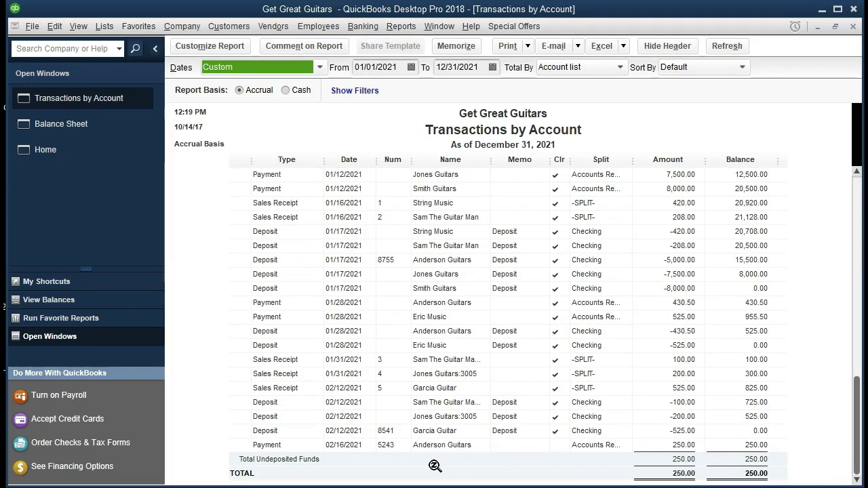
double_click(669, 445)
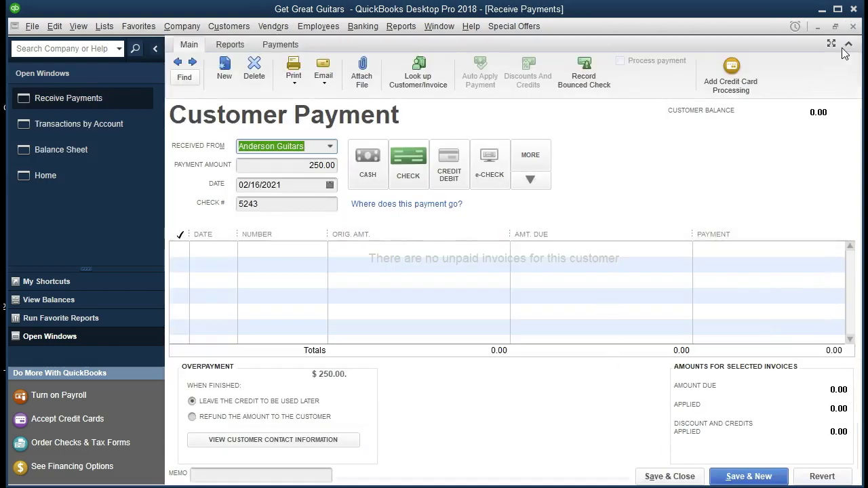
click(853, 27)
click(854, 27)
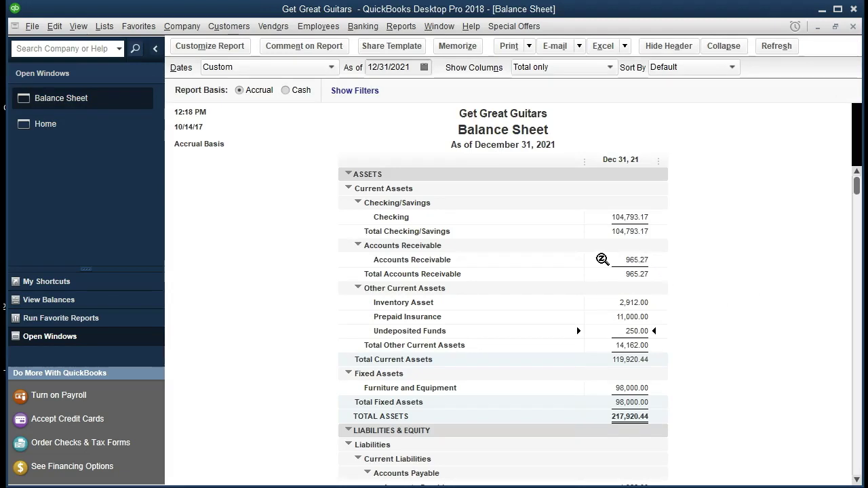
double_click(617, 260)
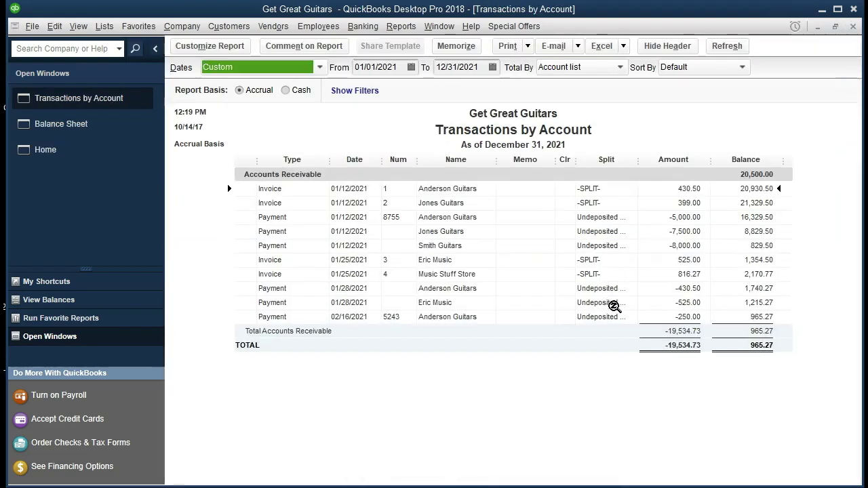
click(650, 317)
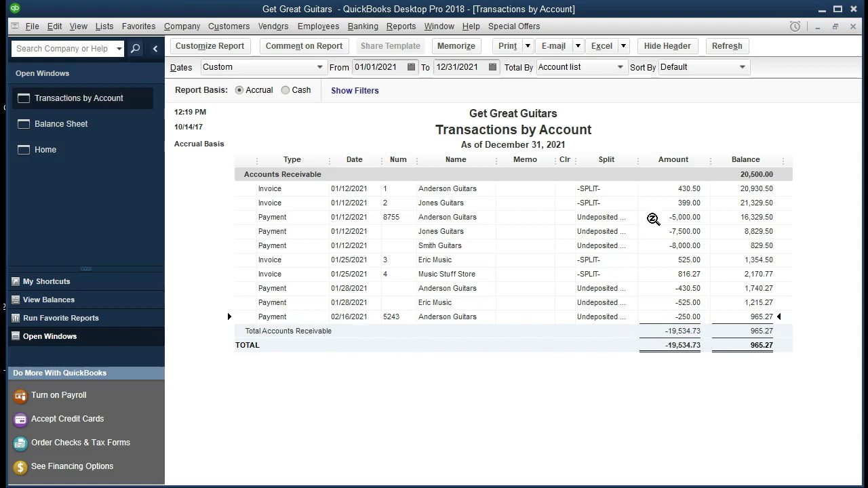
click(669, 189)
click(663, 288)
click(657, 203)
click(663, 300)
click(664, 259)
click(656, 317)
click(853, 25)
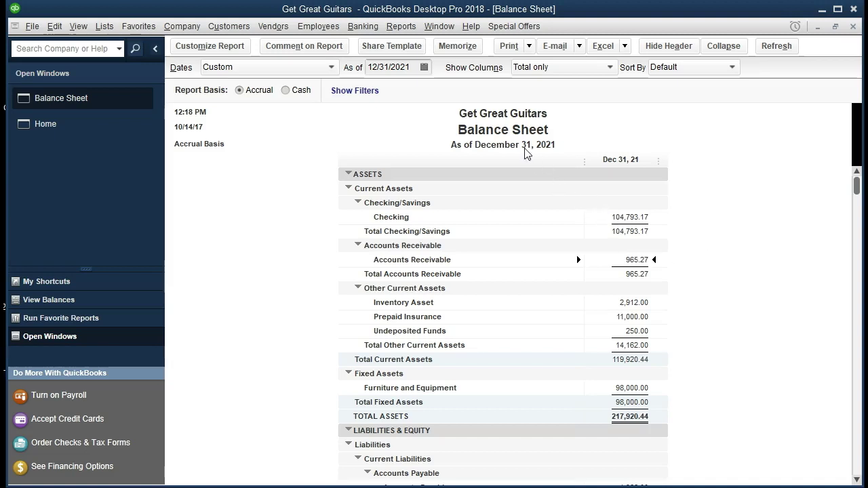
Step: Open Customer Balance Detail and review Anderson Guitars' 02/16/2021 payment of -250.00
click(408, 28)
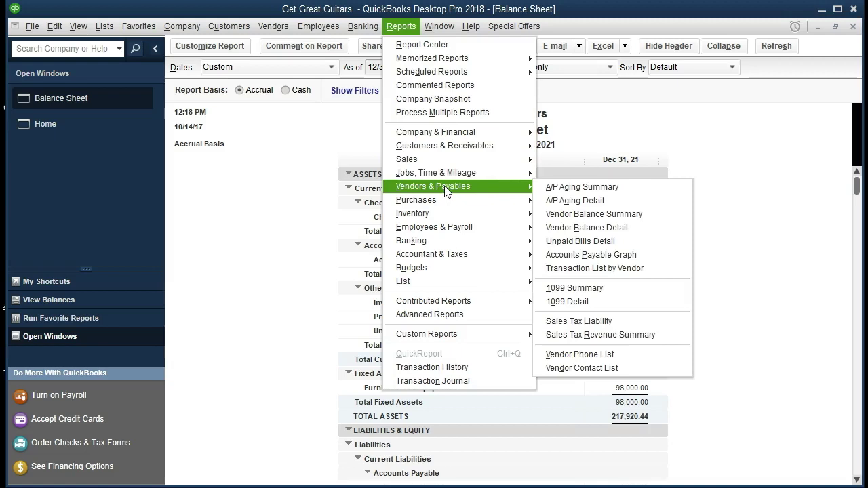
mouse_move(486, 149)
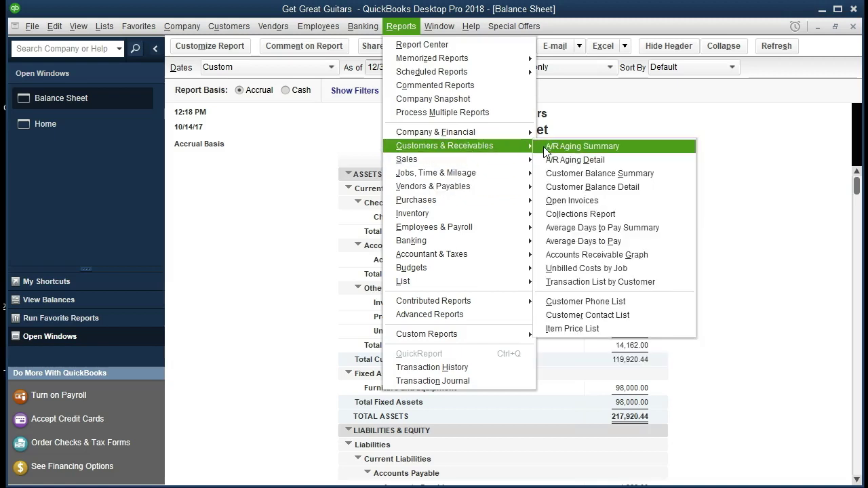
click(657, 192)
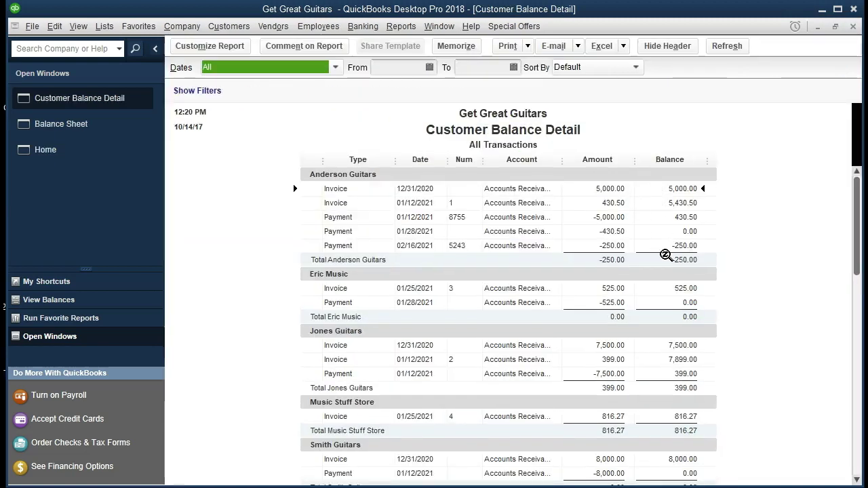
click(621, 247)
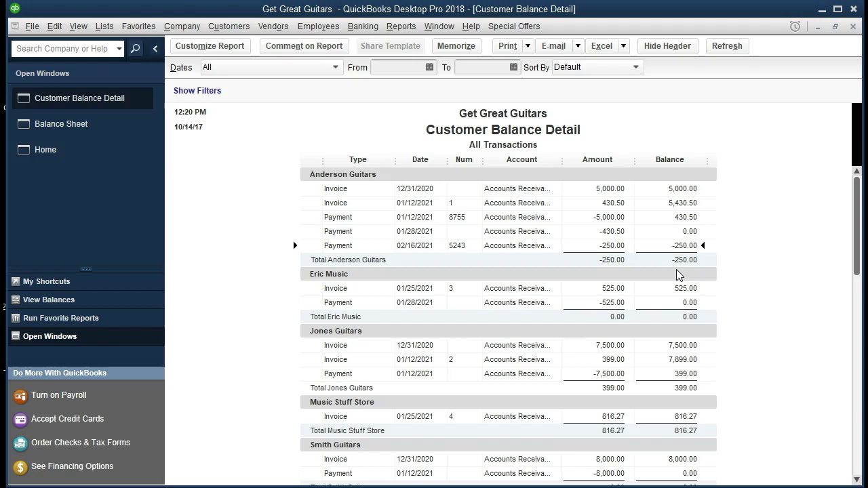
scroll(661, 326, down, 2)
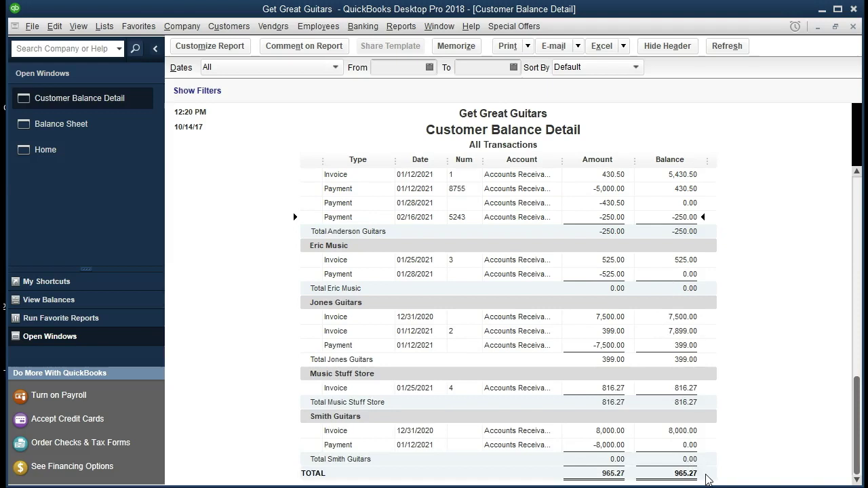
scroll(709, 477, up, 2)
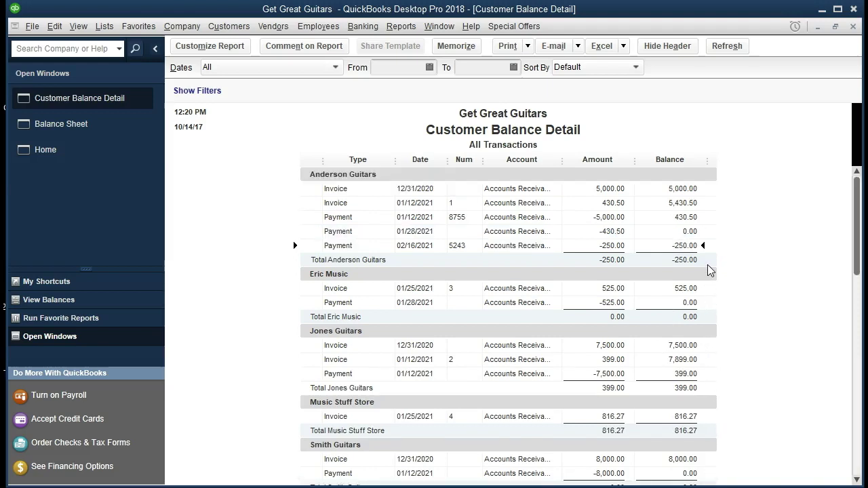